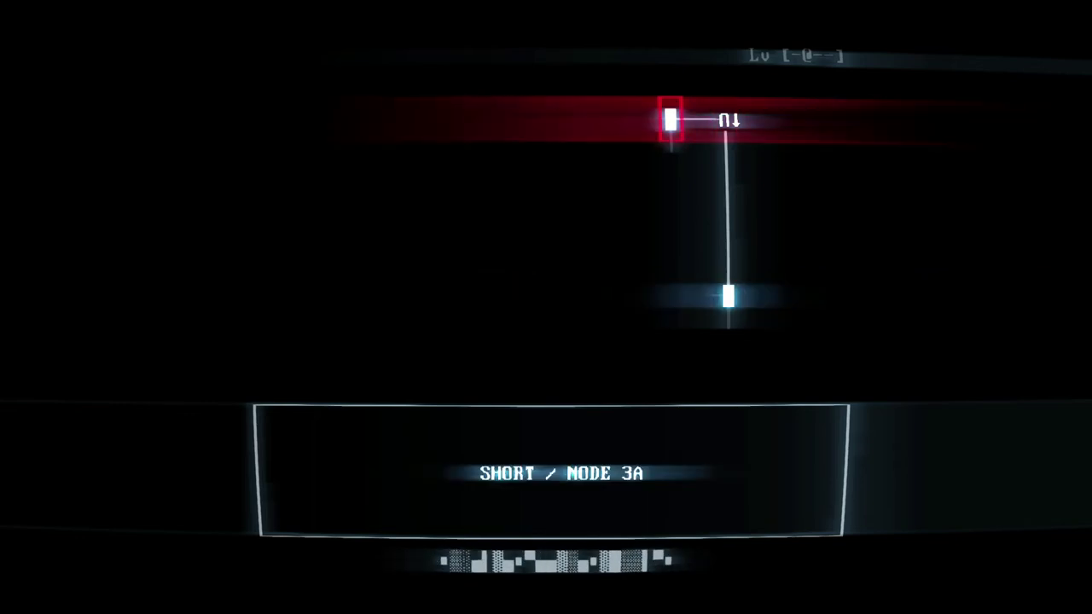
{"action": "key", "text": "Return"}
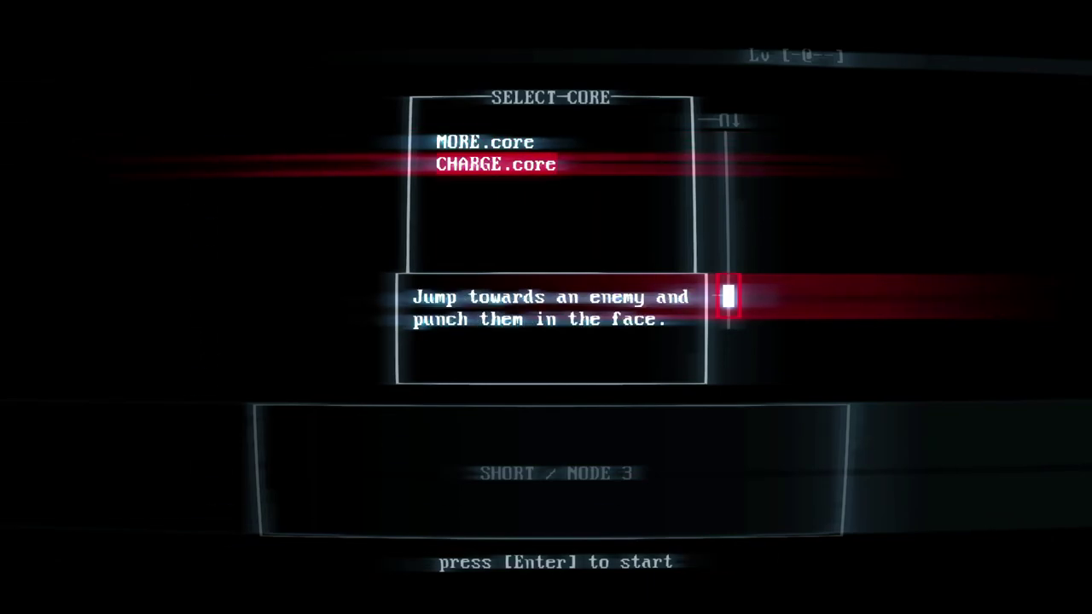
{"action": "key", "text": "Return"}
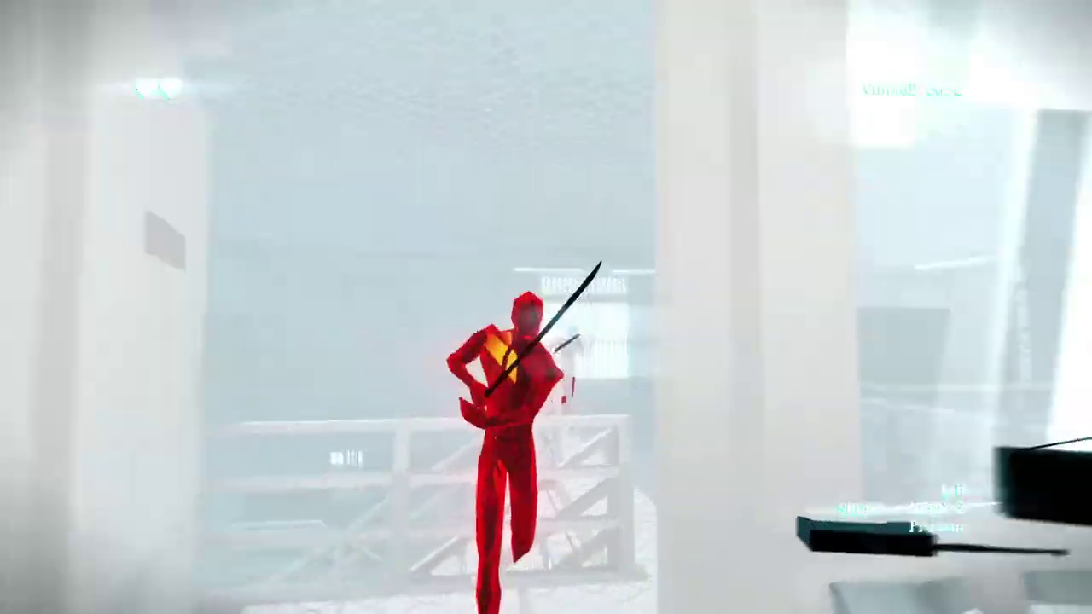
{"action": "key", "text": "w"}
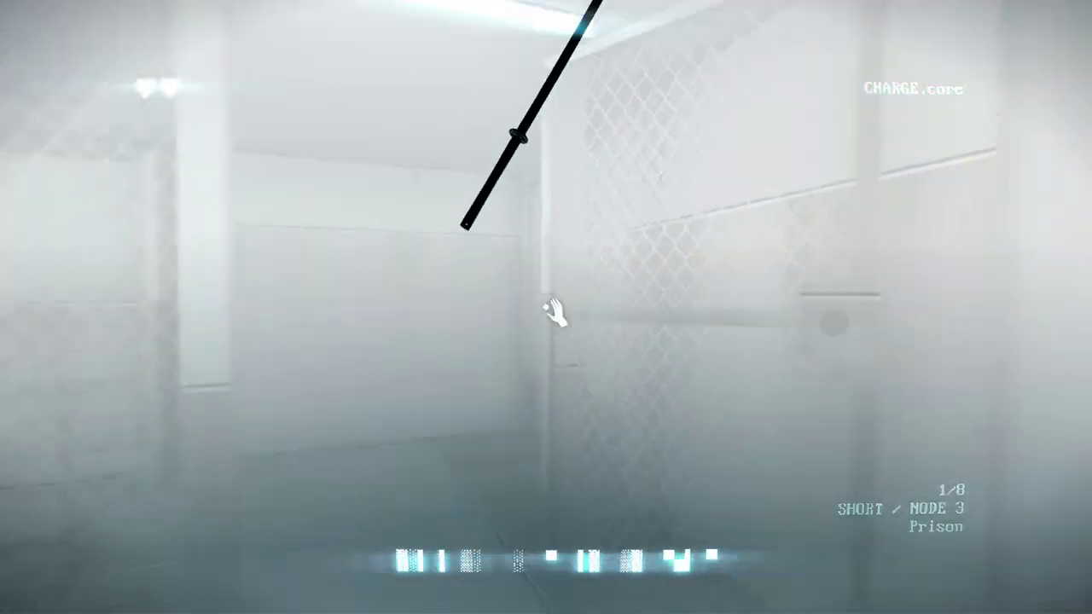
{"action": "left_click", "coordinate": [554, 312]}
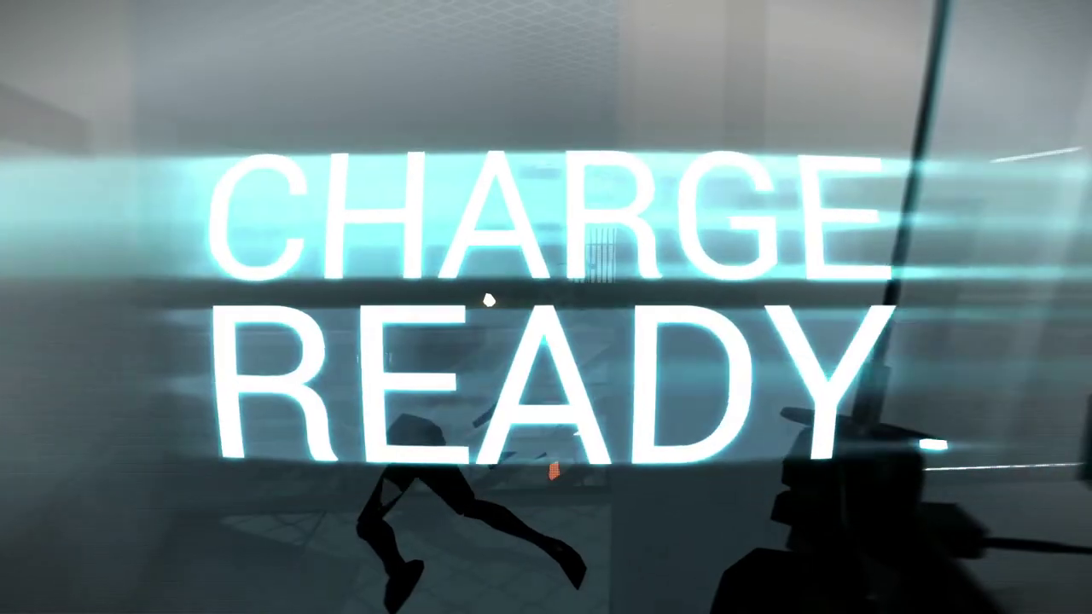
{"action": "key", "text": "w"}
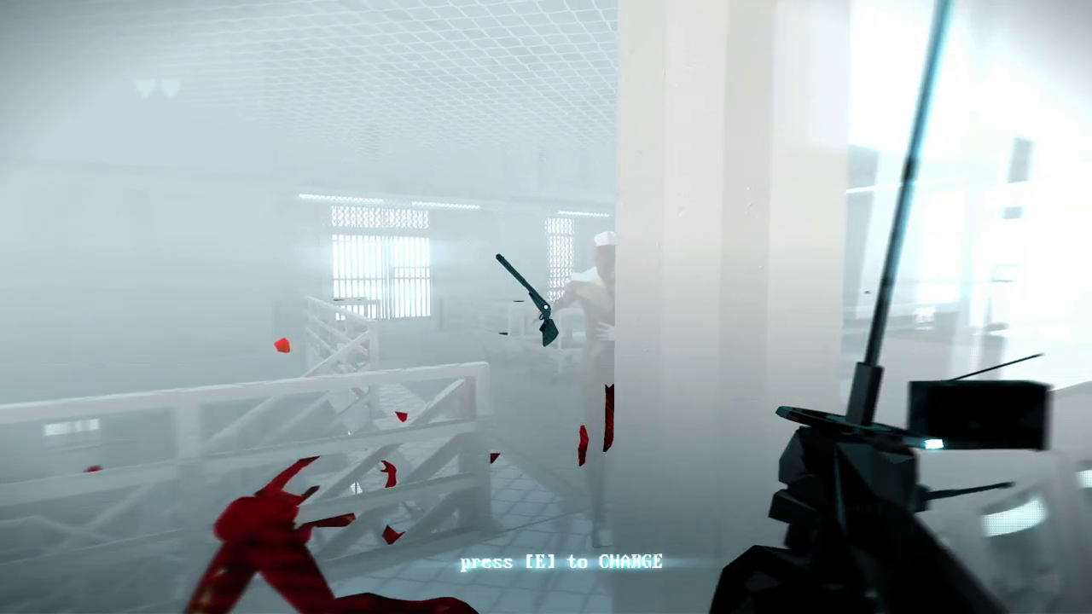
{"action": "key", "text": "w"}
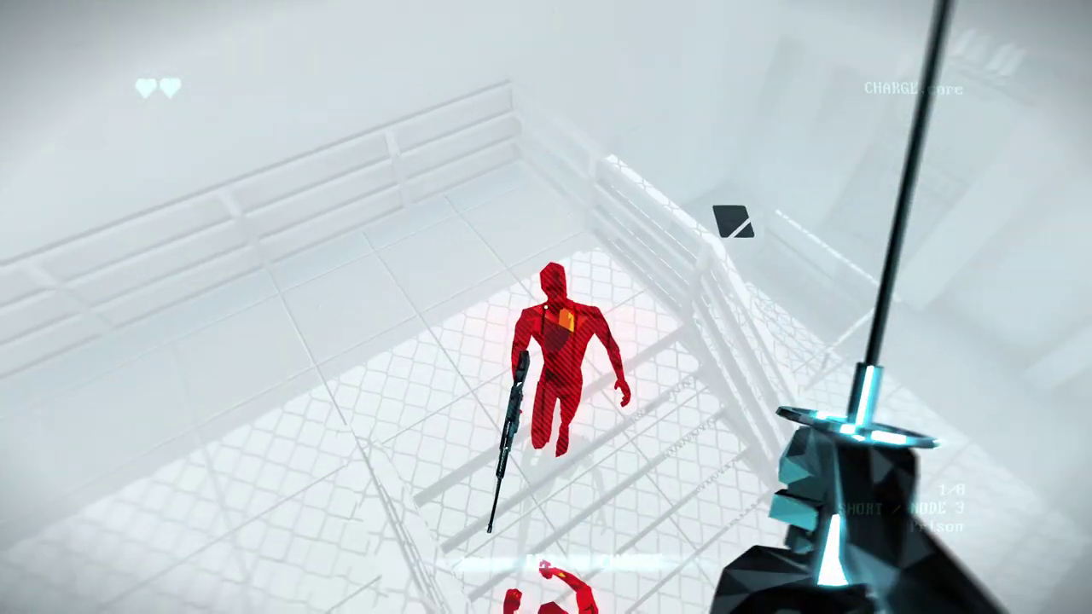
{"action": "key", "text": "e"}
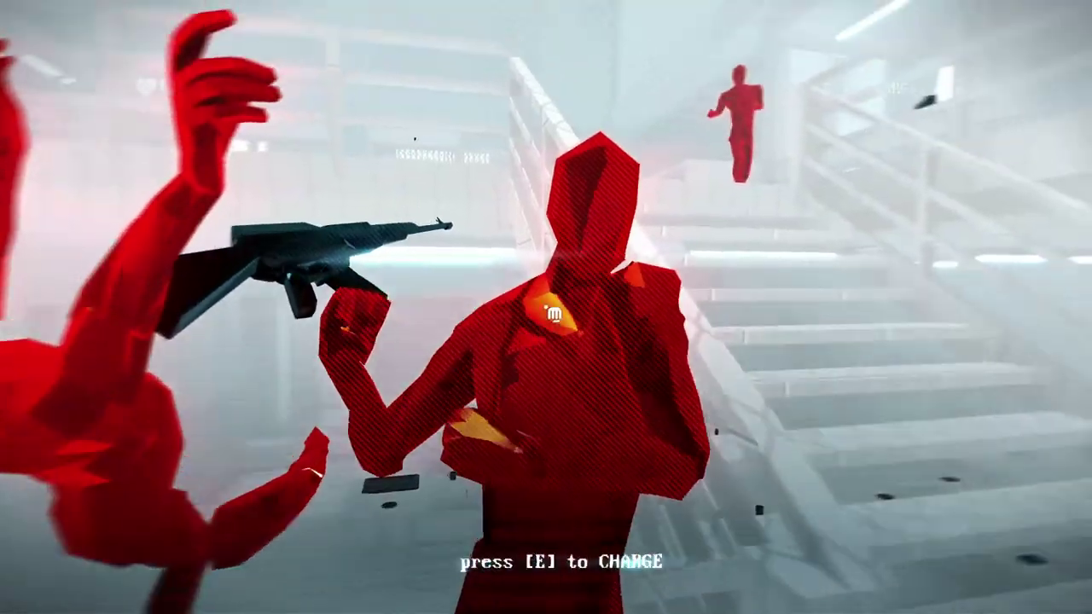
{"action": "key", "text": "e"}
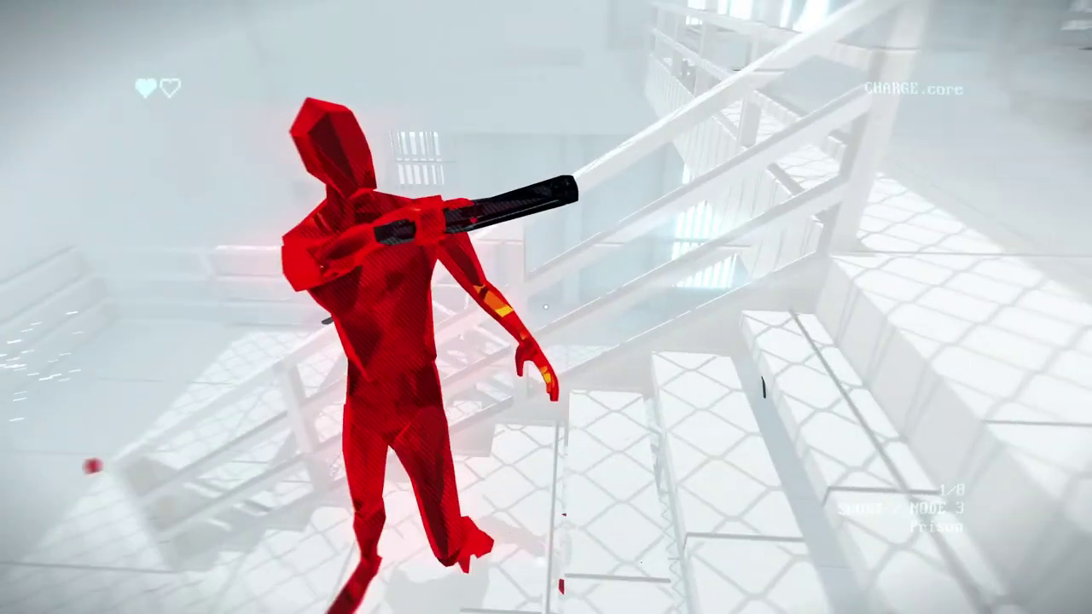
{"action": "left_click", "coordinate": [546, 307]}
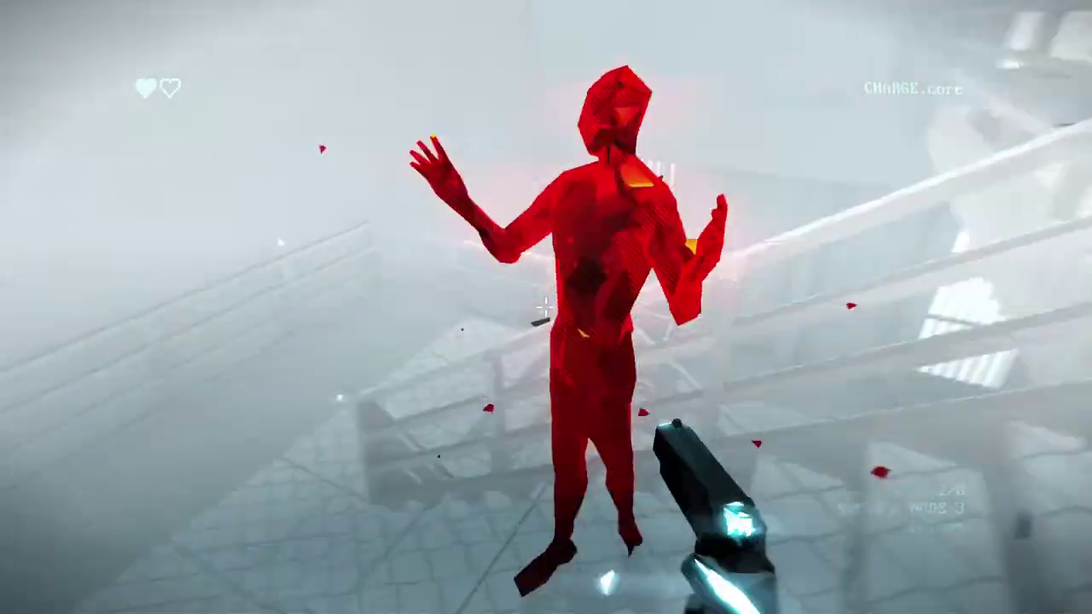
{"action": "left_click", "coordinate": [546, 307]}
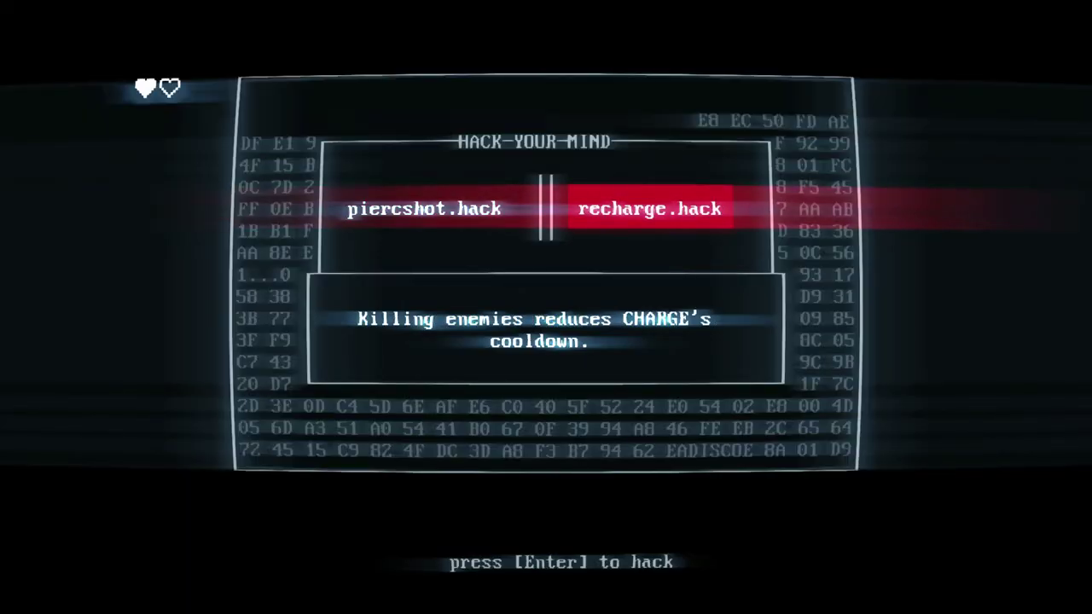
{"action": "key", "text": "Return"}
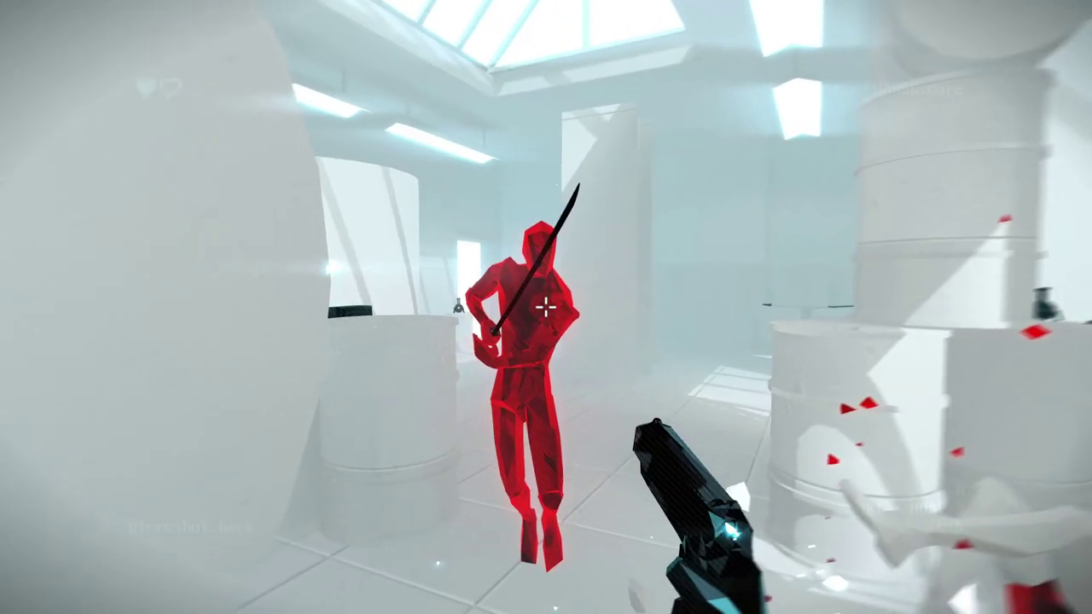
{"action": "right_click", "coordinate": [546, 307]}
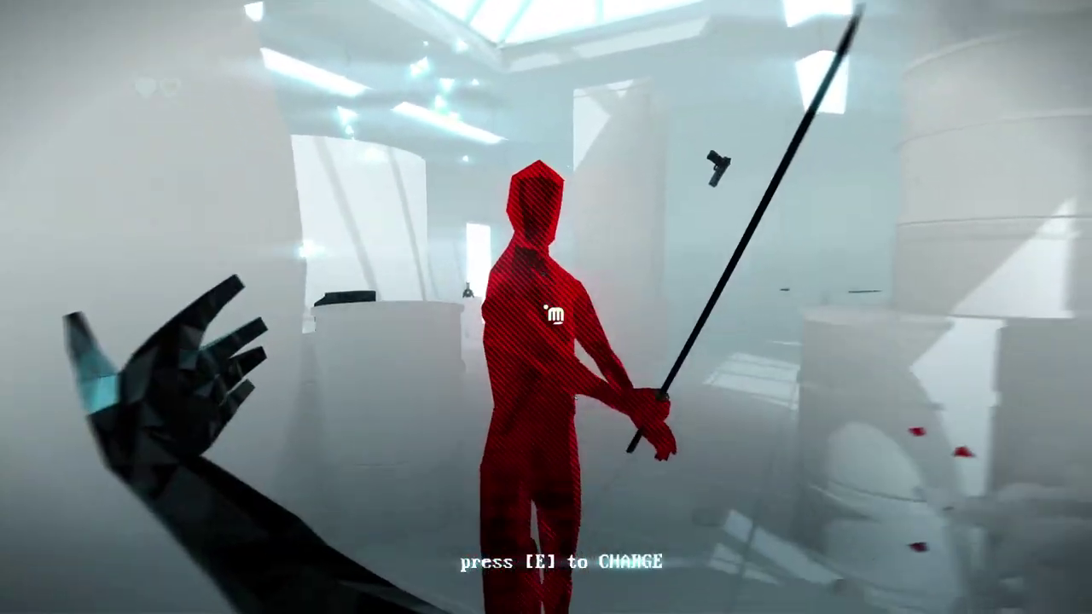
{"action": "left_click", "coordinate": [546, 307]}
{"action": "key", "text": "e"}
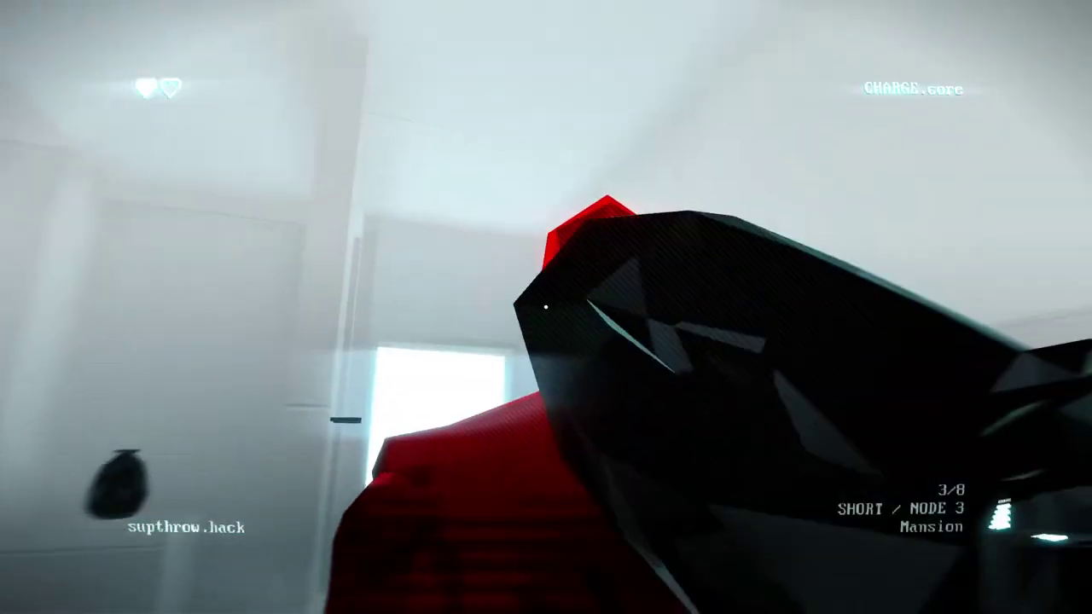
{"action": "left_click", "coordinate": [551, 312]}
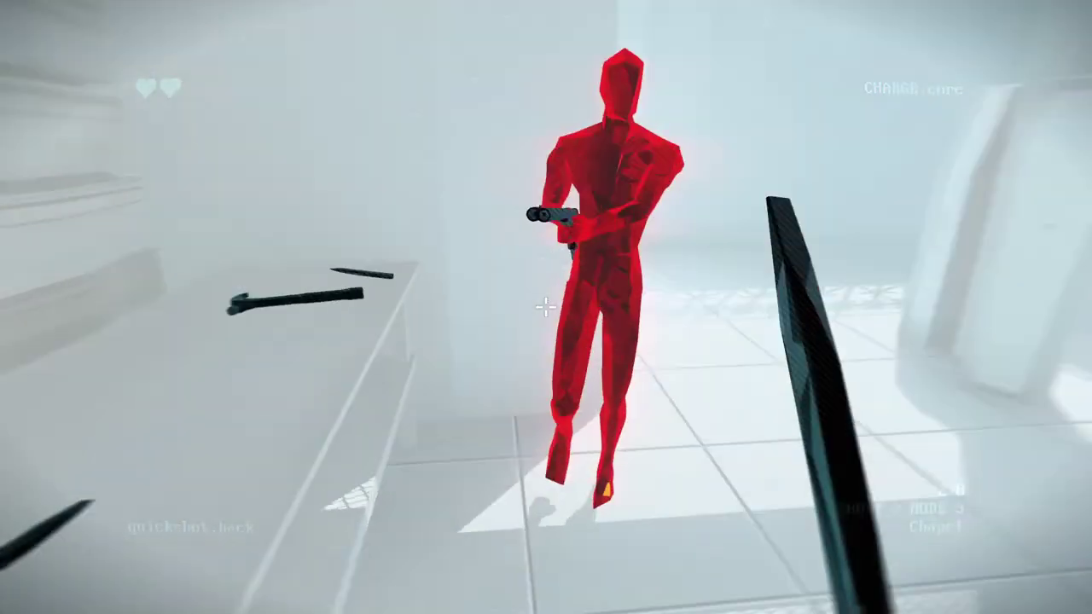
{"action": "right_click", "coordinate": [552, 312]}
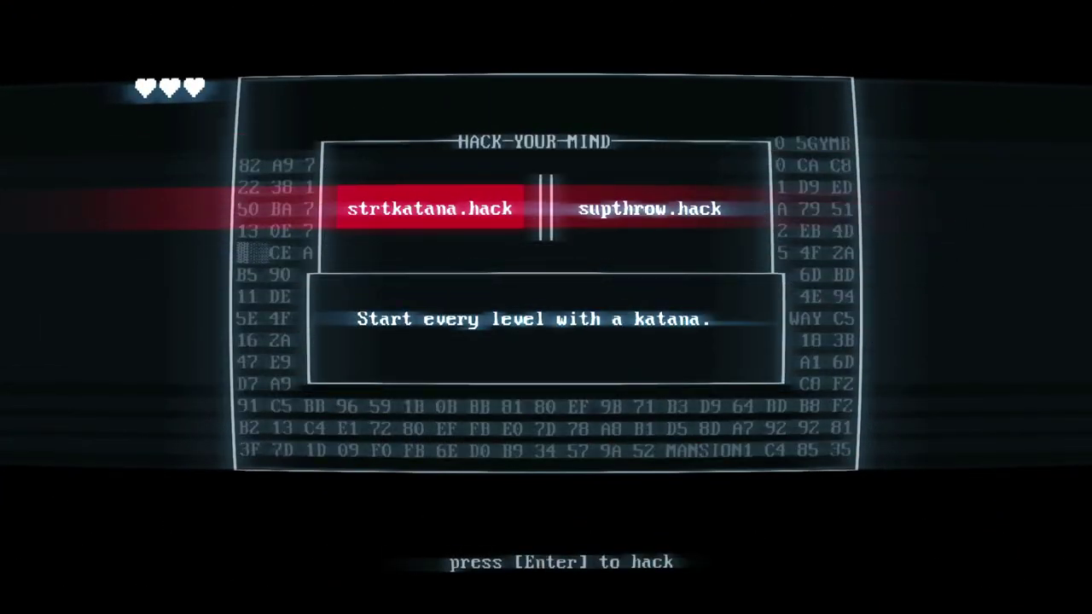
{"action": "key", "text": "Return"}
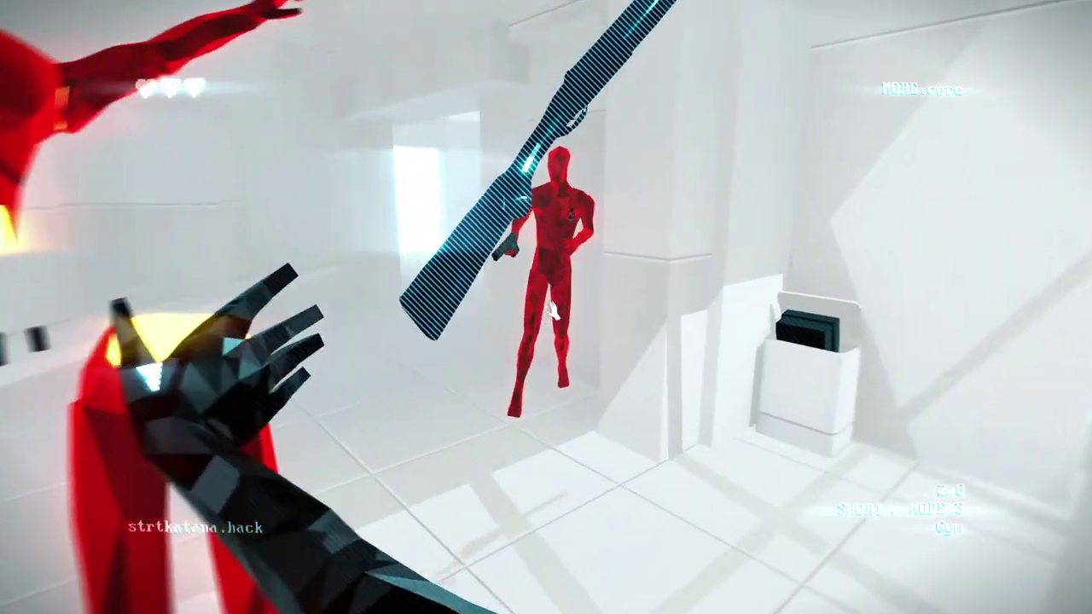
{"action": "left_click", "coordinate": [546, 307]}
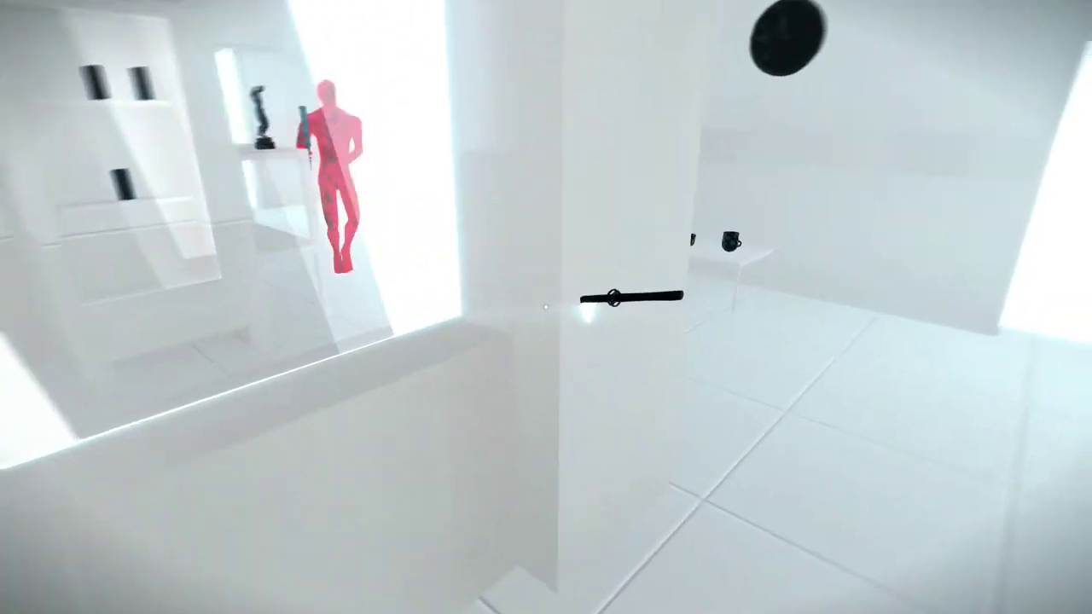
{"action": "left_click", "coordinate": [546, 307]}
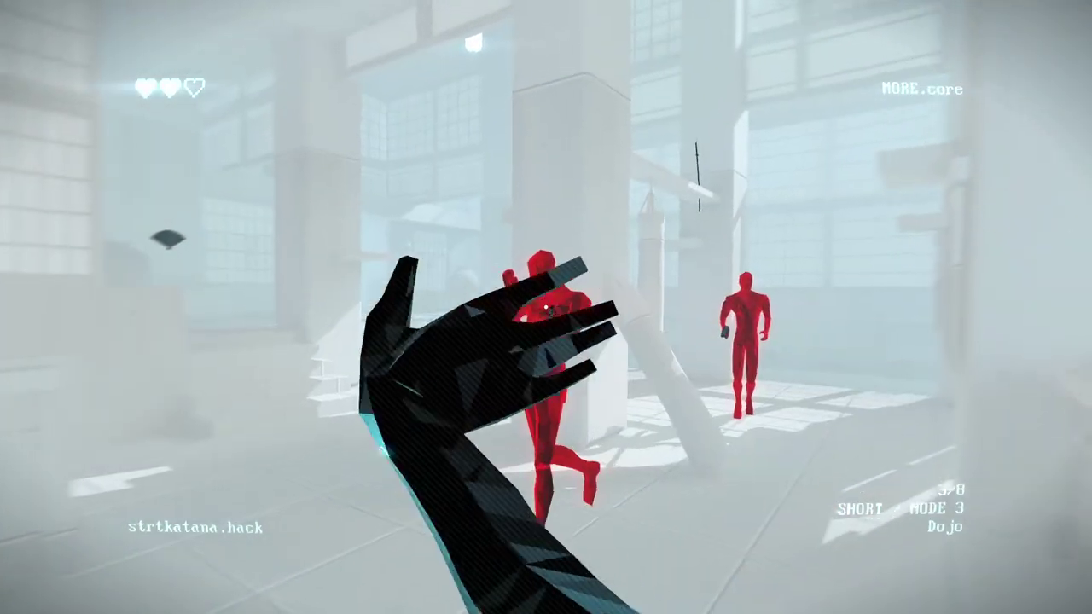
{"action": "key", "text": "w"}
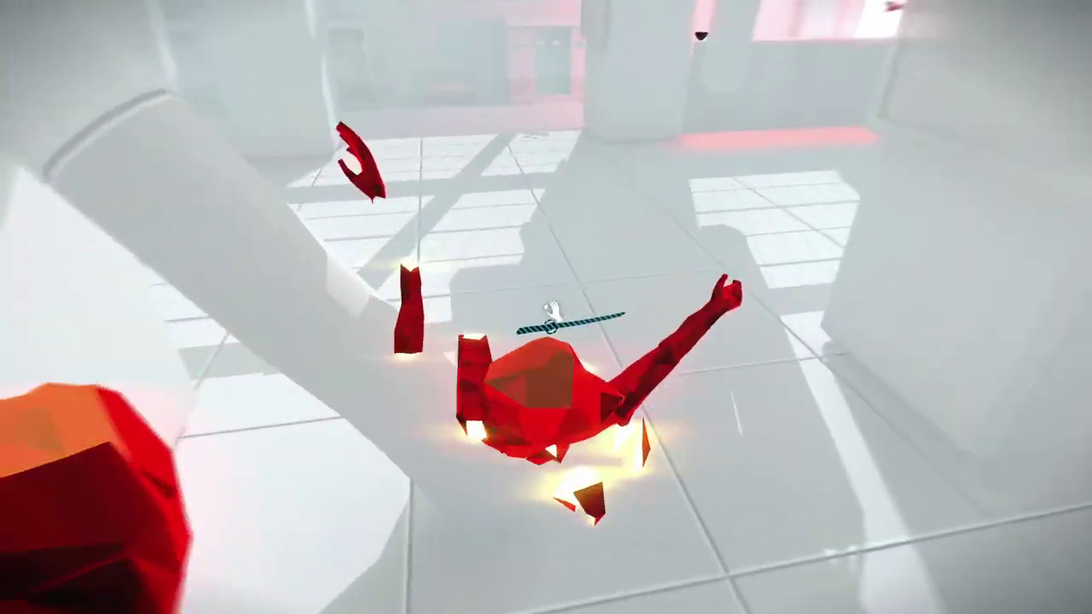
{"action": "left_click", "coordinate": [546, 307]}
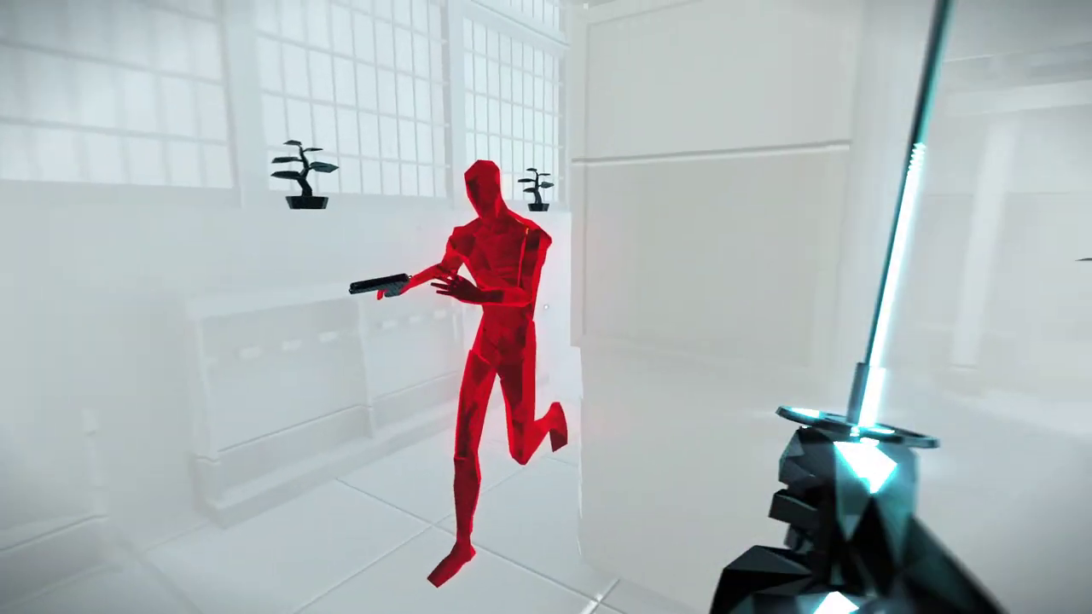
{"action": "left_click", "coordinate": [545, 307]}
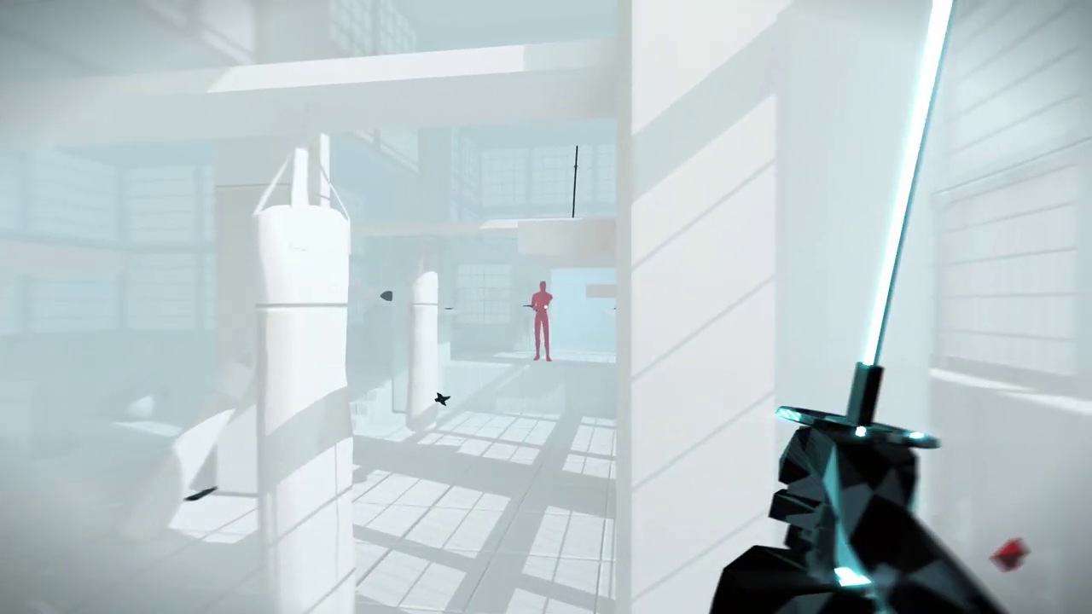
{"action": "right_click", "coordinate": [546, 307]}
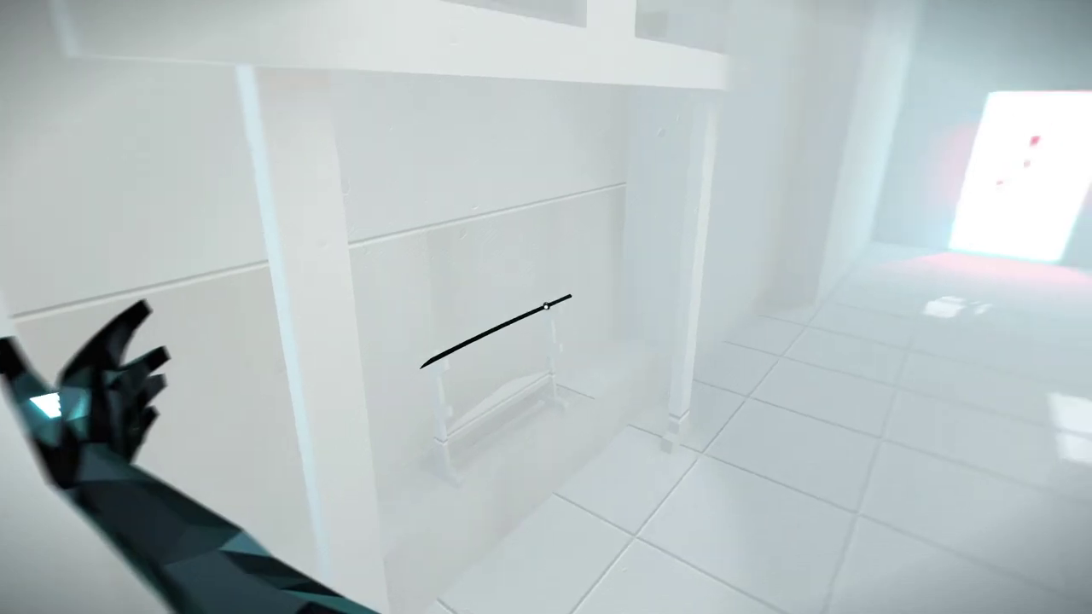
{"action": "left_click", "coordinate": [555, 312]}
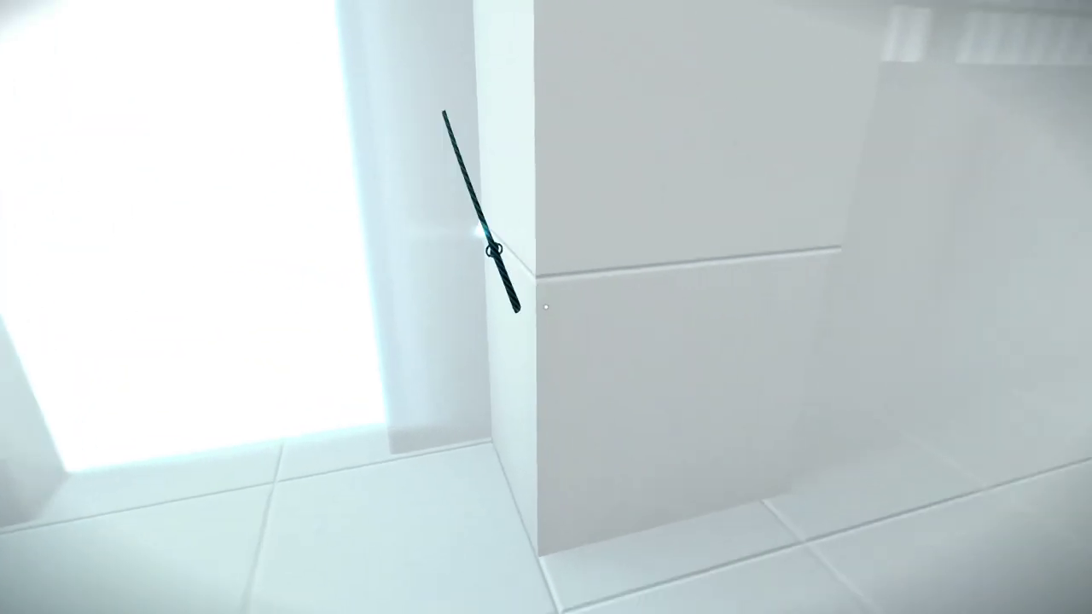
{"action": "left_click", "coordinate": [545, 307]}
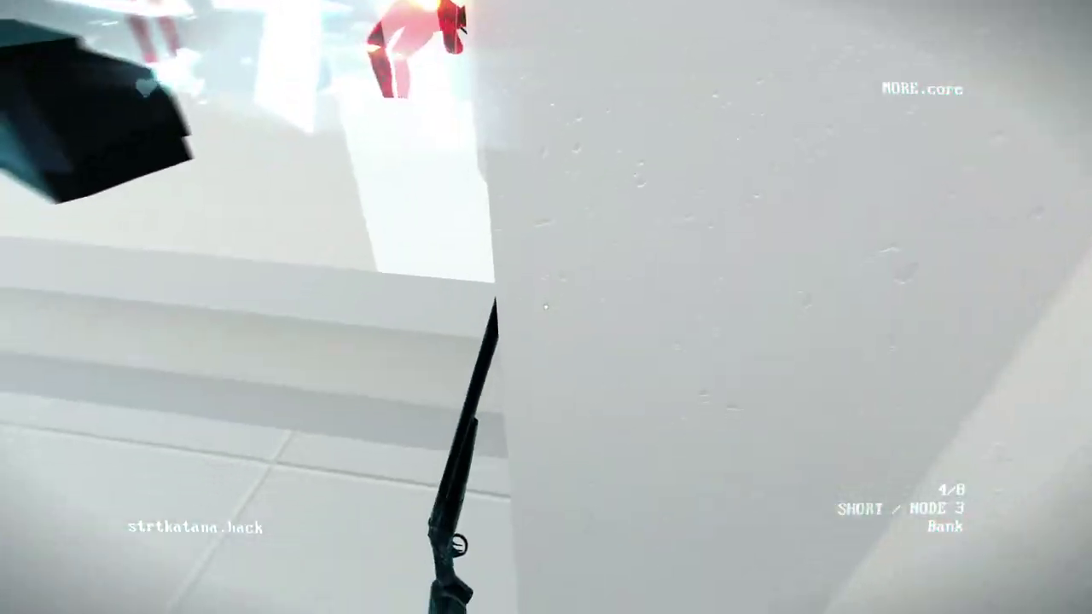
{"action": "left_click", "coordinate": [545, 307]}
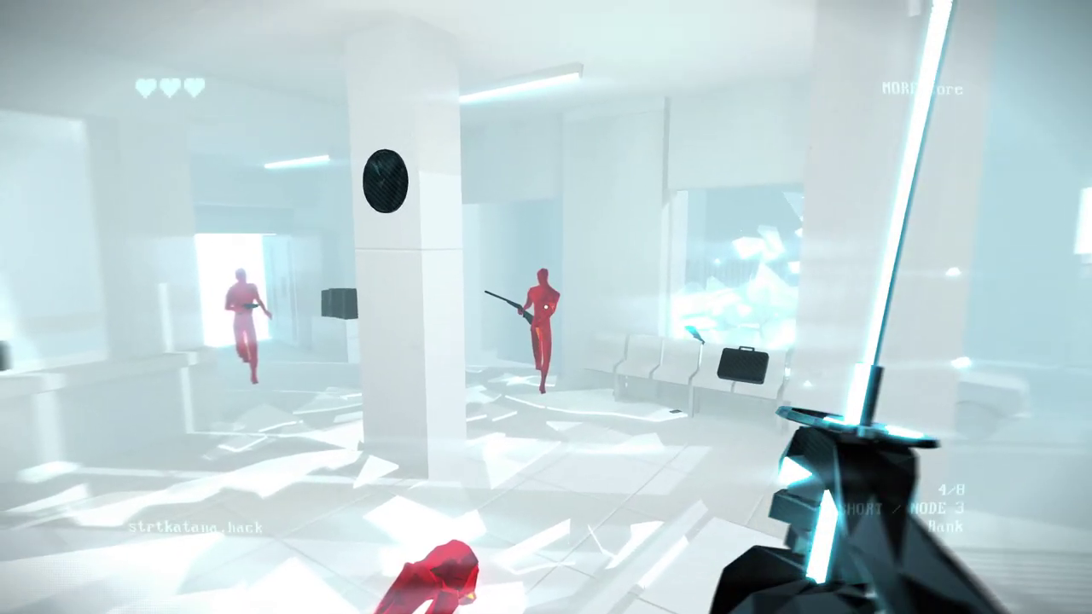
{"action": "left_click", "coordinate": [546, 307]}
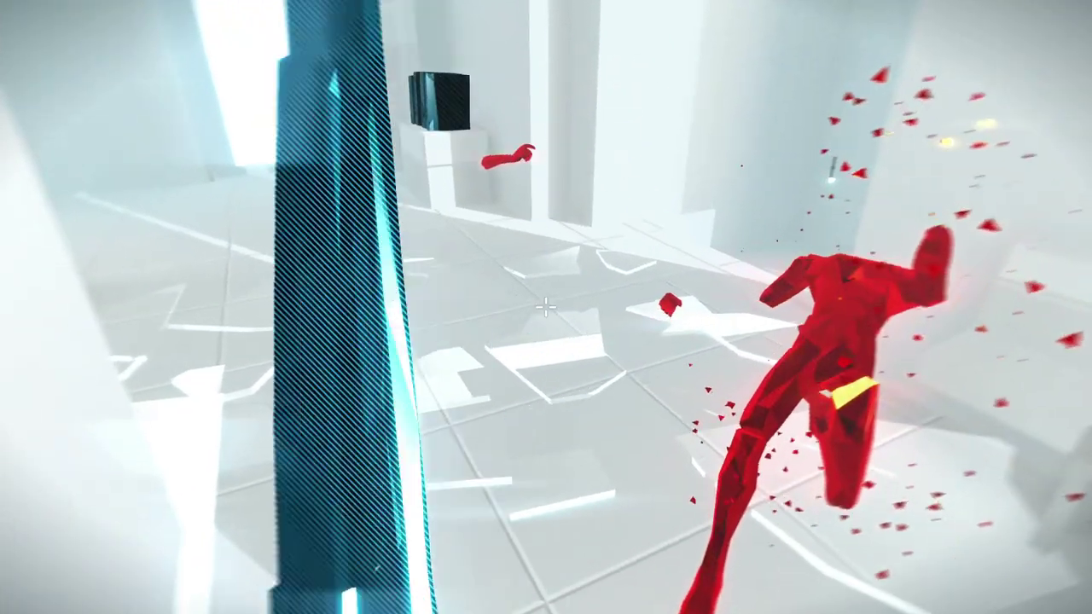
{"action": "right_click", "coordinate": [546, 307]}
{"action": "left_click", "coordinate": [545, 307]}
{"action": "right_click", "coordinate": [546, 307]}
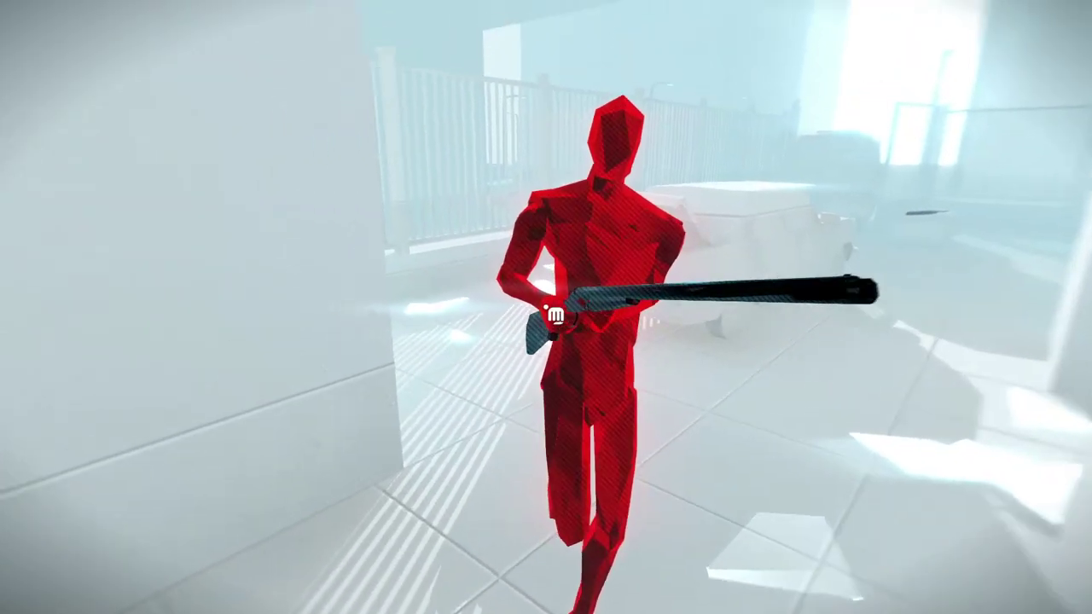
{"action": "left_click", "coordinate": [546, 307]}
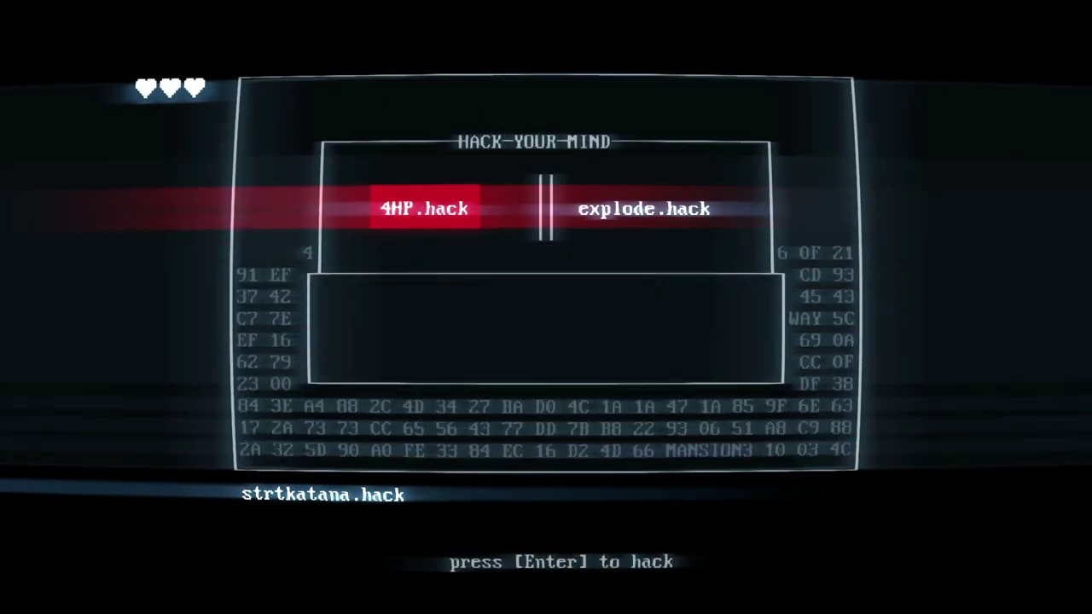
{"action": "key", "text": "Return"}
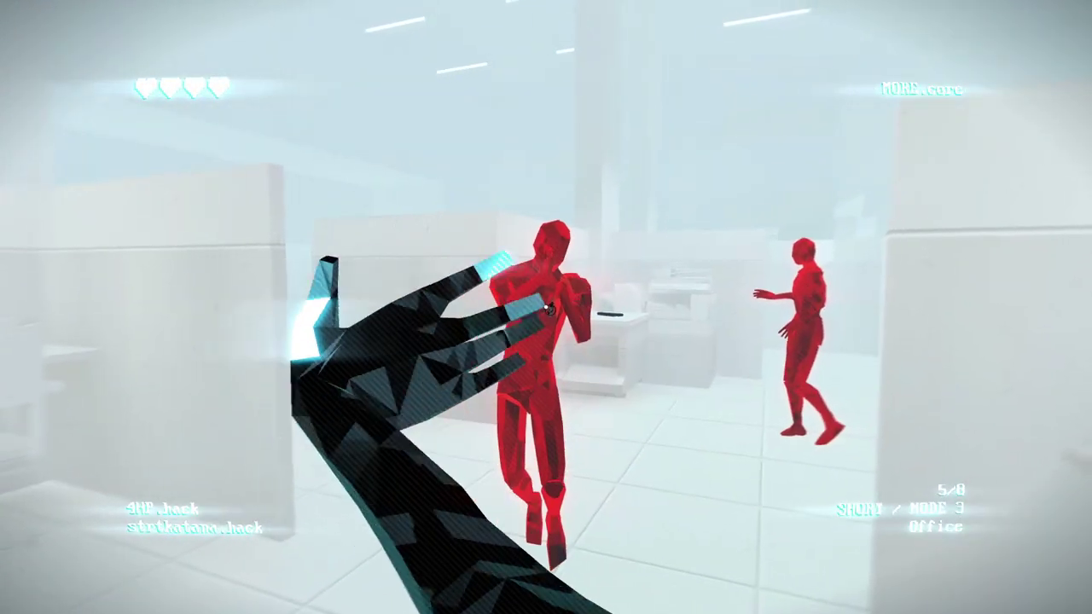
{"action": "left_click", "coordinate": [548, 309]}
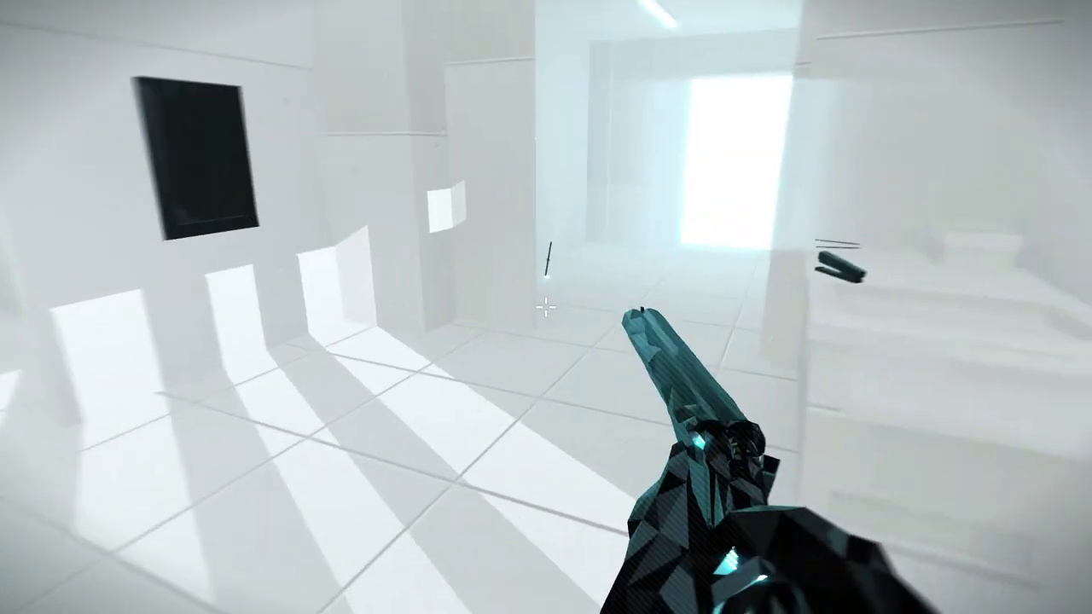
{"action": "key", "text": "w"}
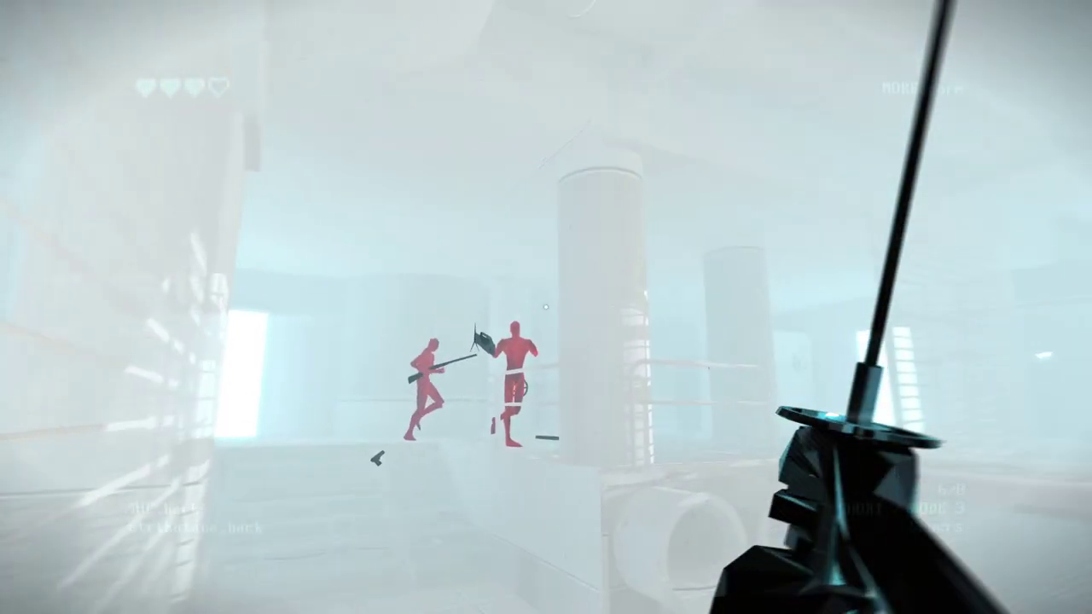
{"action": "right_click", "coordinate": [546, 307]}
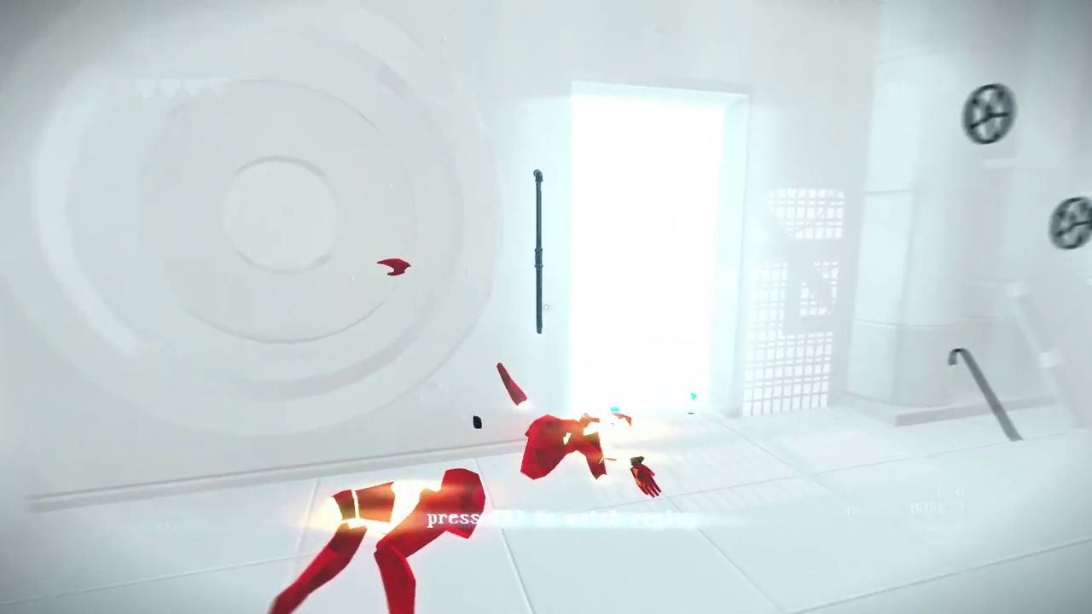
{"action": "left_click", "coordinate": [546, 307]}
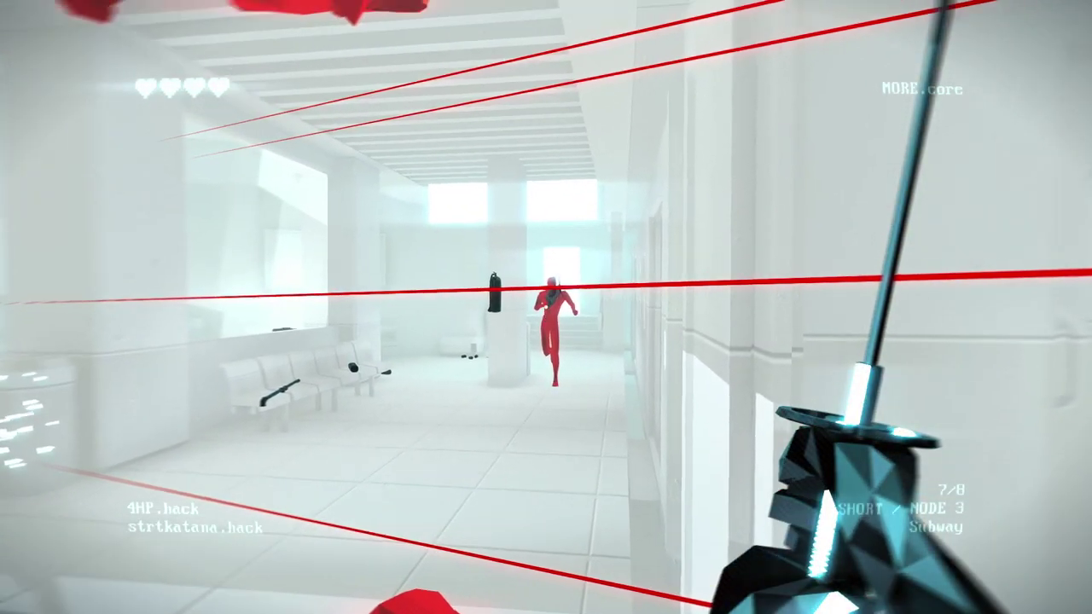
{"action": "right_click", "coordinate": [546, 307]}
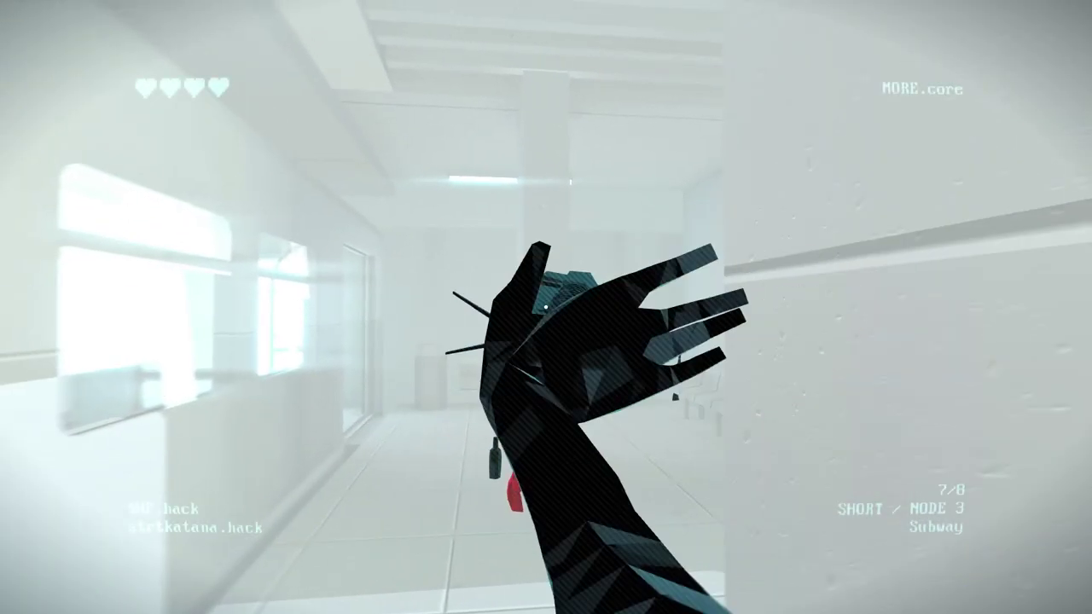
{"action": "key", "text": "w"}
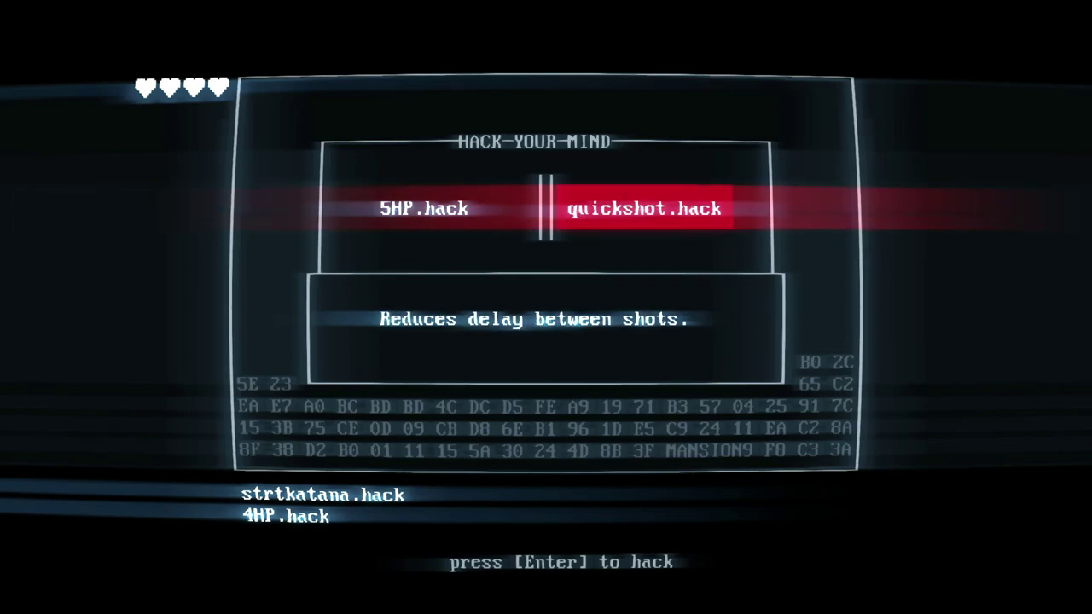
{"action": "key", "text": "Return"}
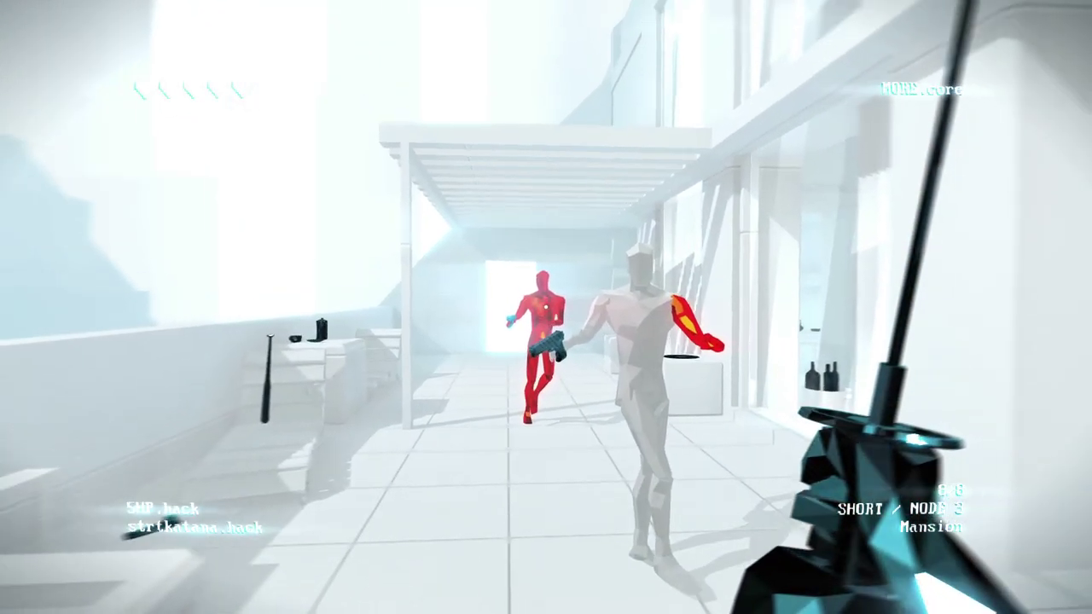
{"action": "right_click", "coordinate": [544, 306]}
{"action": "left_click", "coordinate": [544, 306]}
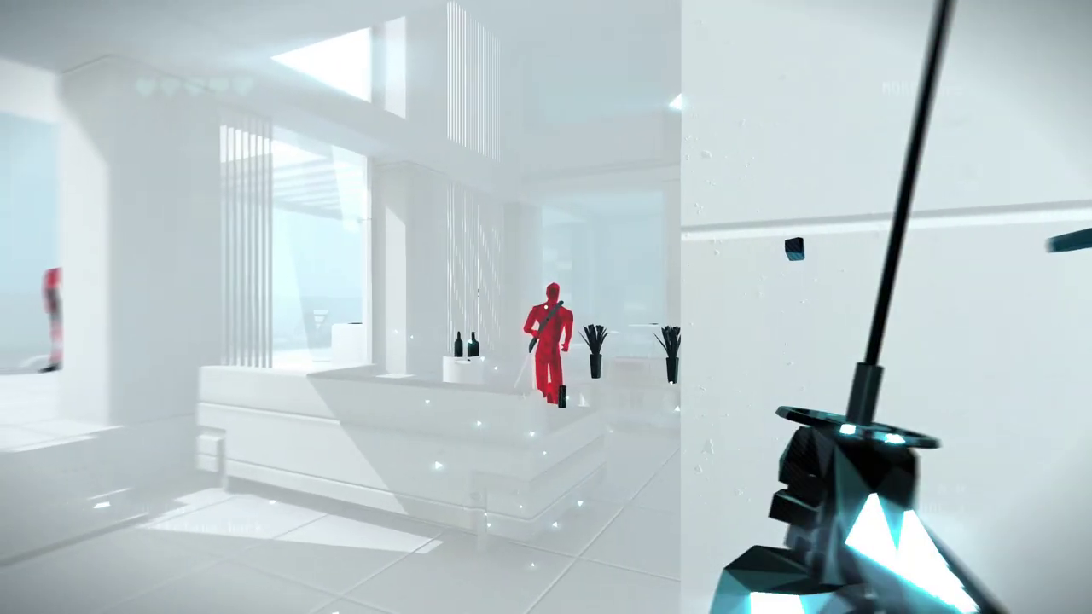
{"action": "right_click", "coordinate": [545, 307]}
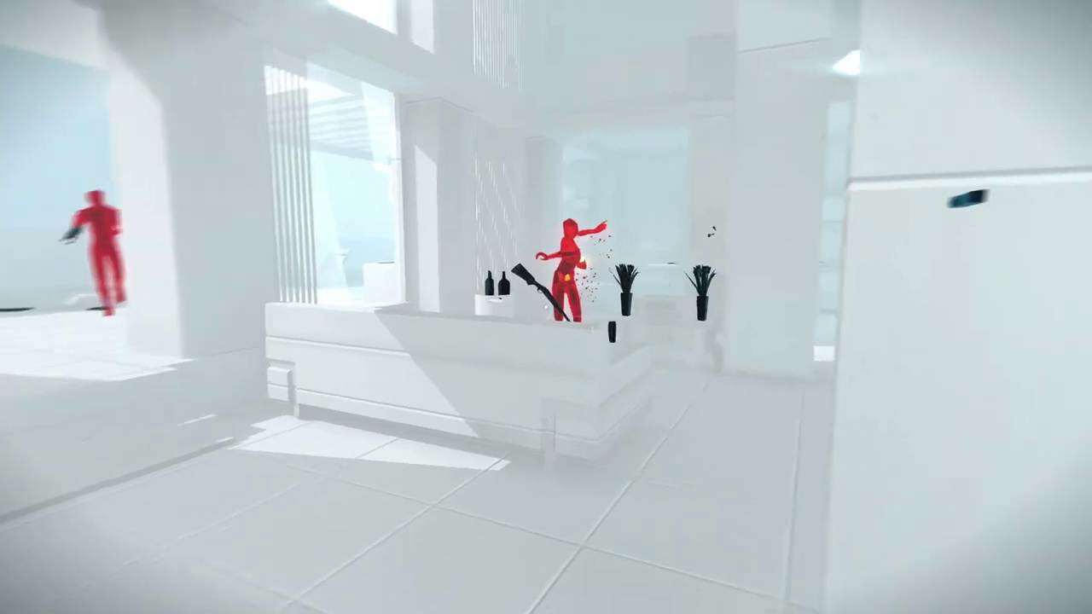
{"action": "right_click", "coordinate": [545, 307]}
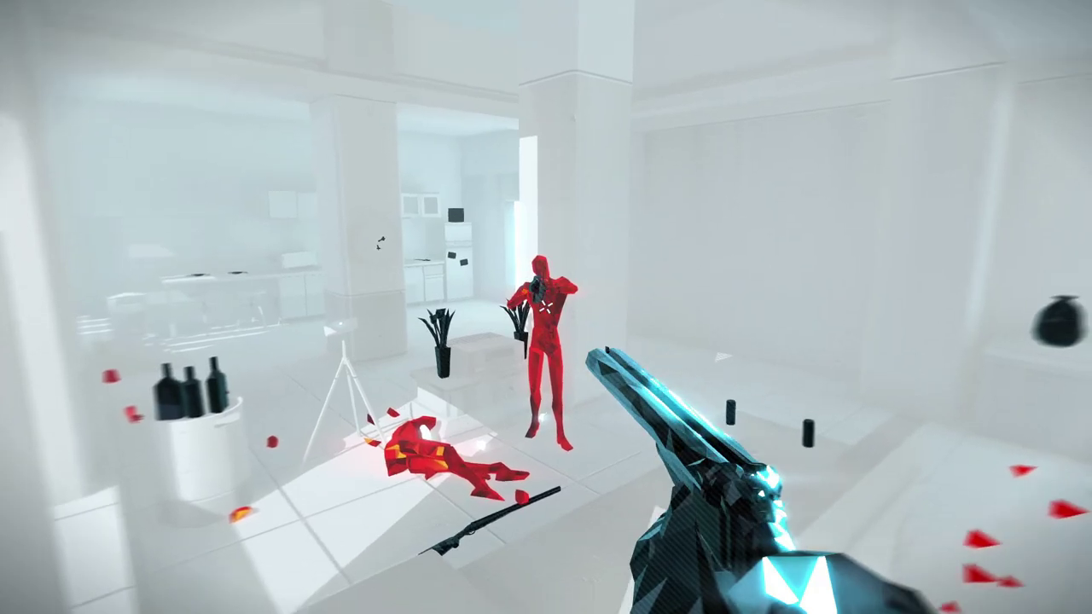
{"action": "right_click", "coordinate": [546, 307]}
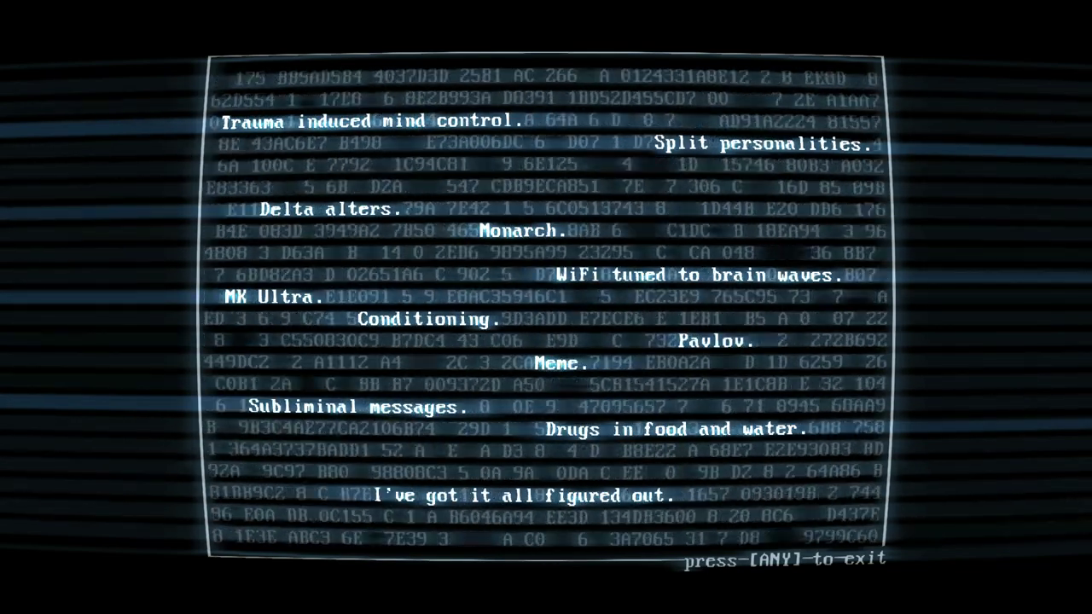
{"action": "key", "text": "Return"}
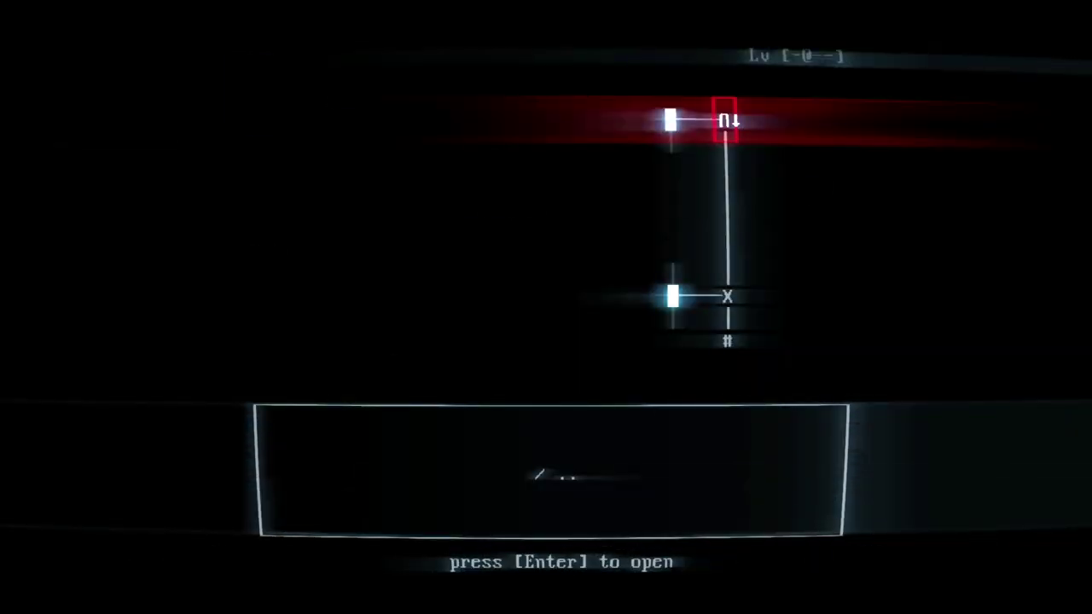